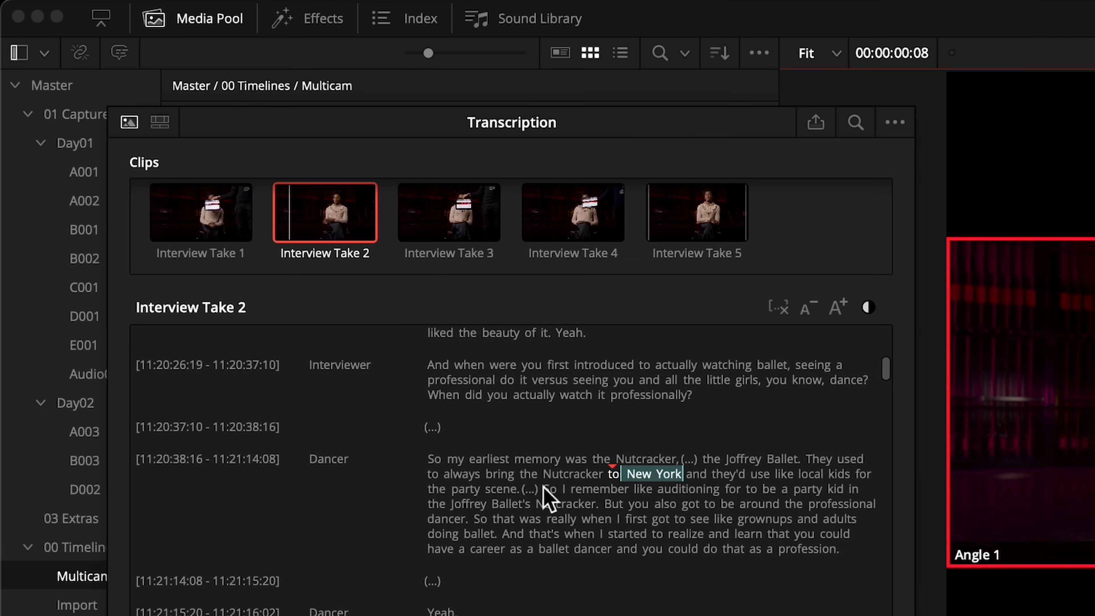
Step: Strike out the "So I remember like auditioning" sentence in the Dancer's answer about her earliest memory, and add the whole answer to the timeline
{"action": "left_click", "coordinate": [559, 493]}
{"action": "left_click_drag", "start_coordinate": [559, 493], "coordinate": [600, 505]}
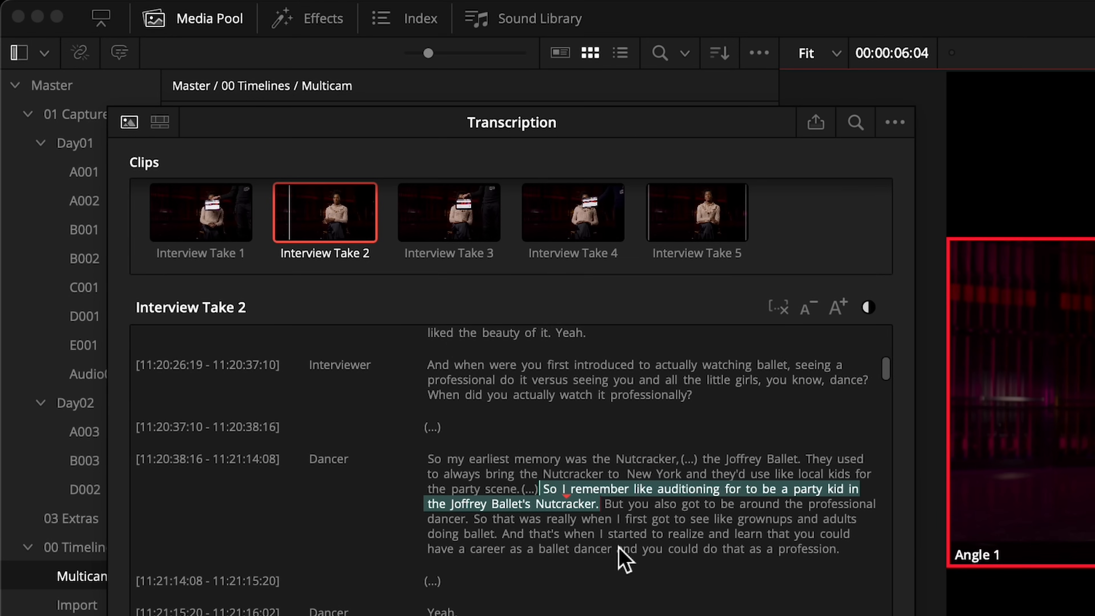
{"action": "key", "text": "BackSpace"}
{"action": "left_click_drag", "start_coordinate": [428, 459], "coordinate": [848, 557]}
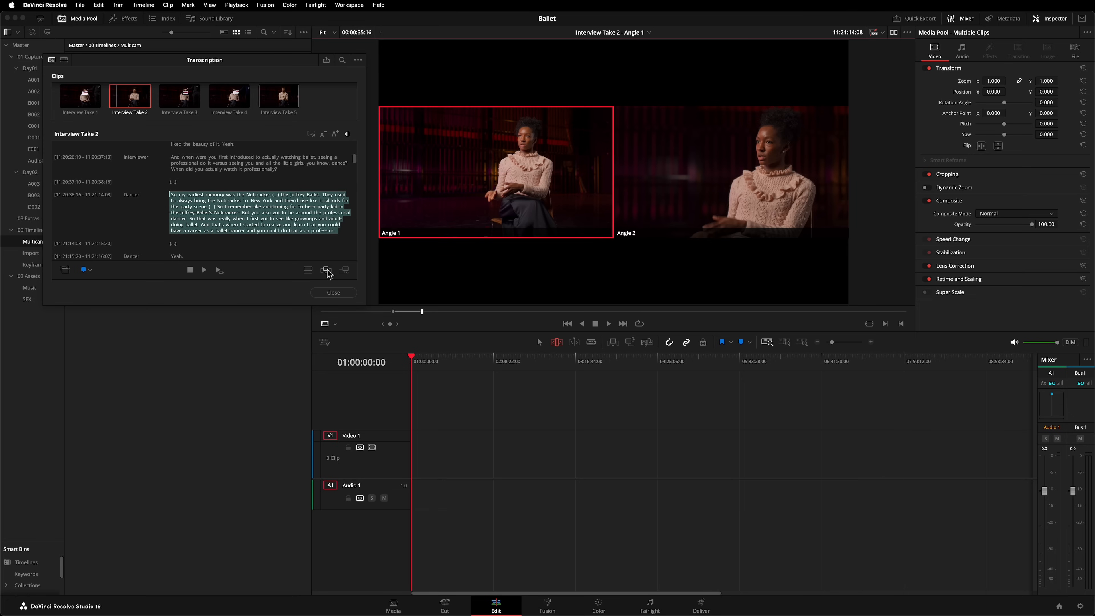
{"action": "left_click", "coordinate": [327, 271]}
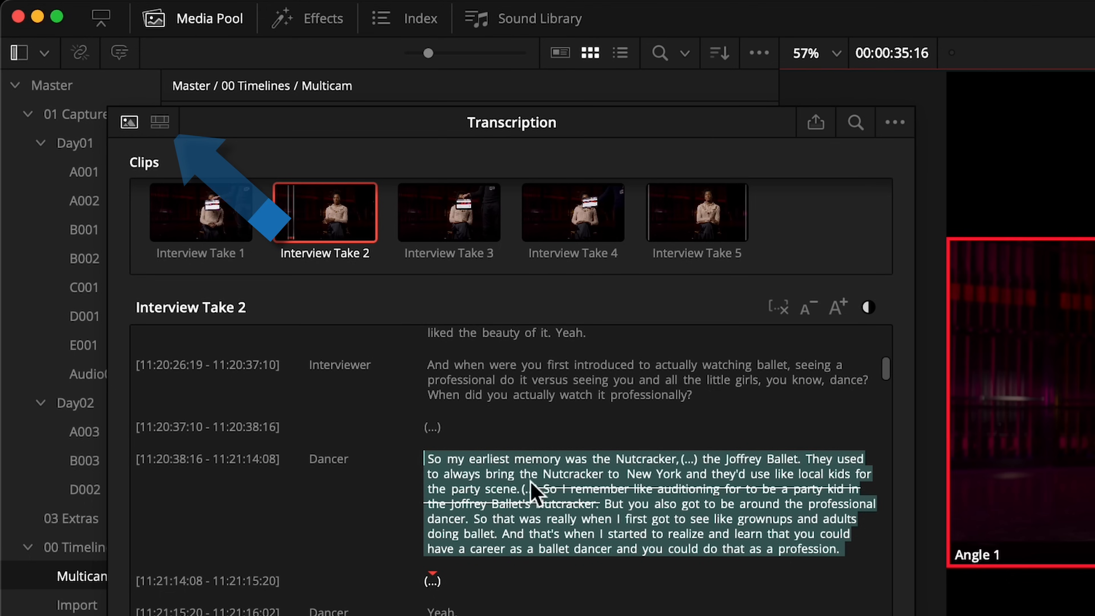
Step: In the timeline's transcription, delete the sentence "So that was really when I first got to see like grownups and adults doing ballet."
{"action": "left_click", "coordinate": [169, 125]}
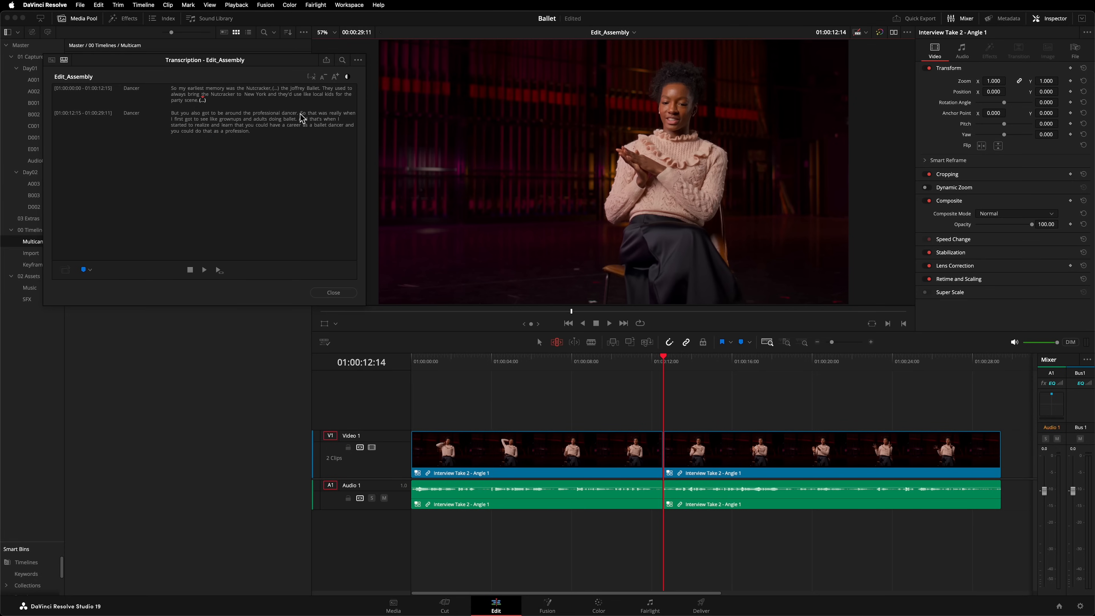
{"action": "mouse_move", "coordinate": [300, 115]}
{"action": "left_mouse_down"}
{"action": "mouse_move", "coordinate": [282, 121]}
{"action": "mouse_move", "coordinate": [298, 121]}
{"action": "left_mouse_up"}
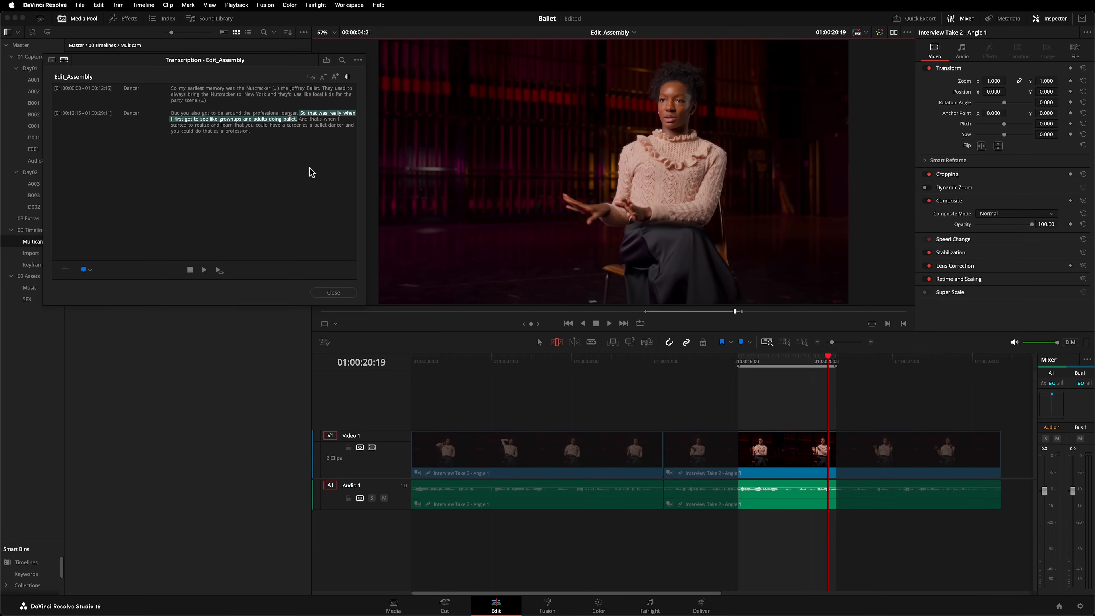
{"action": "key", "text": "BackSpace"}
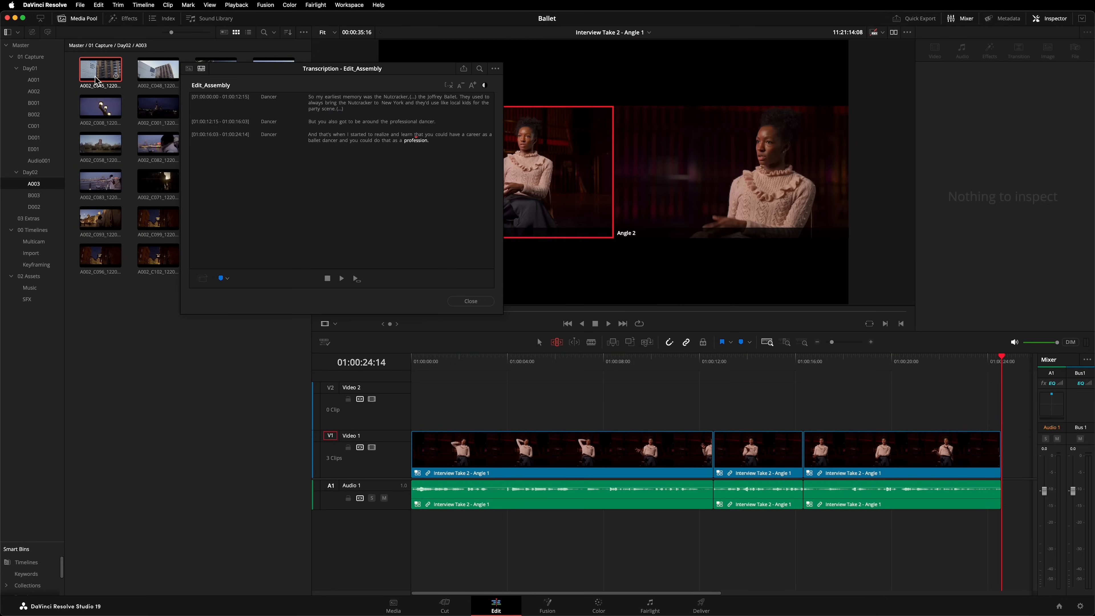
Step: Place the building clip A002_C045 from bin A003 on Video 2, above the end of the first interview clip
{"action": "left_click_drag", "start_coordinate": [101, 71], "coordinate": [535, 397]}
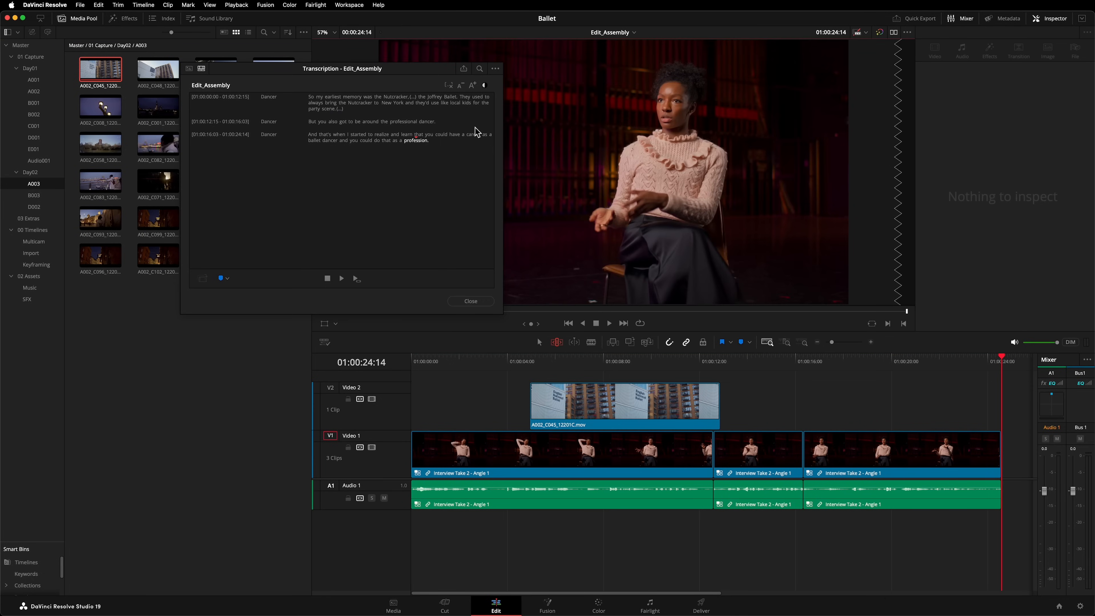
Step: Try to delete the transcript passage from "They used to always bring" through "party scene", and undo the deletion
{"action": "left_click_drag", "start_coordinate": [463, 96], "coordinate": [357, 112]}
{"action": "key", "text": "Delete"}
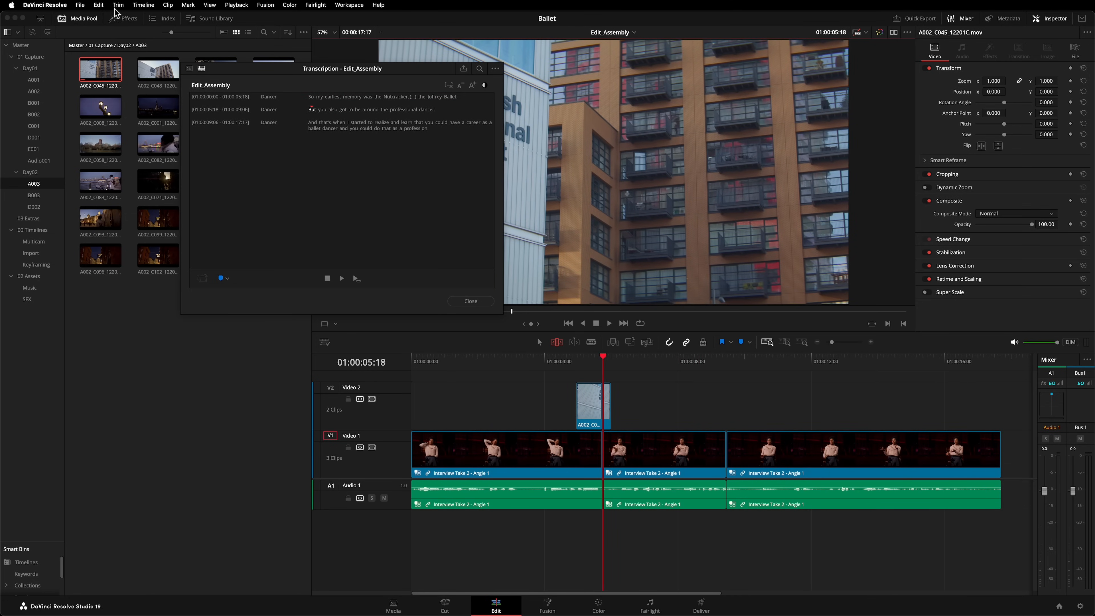
{"action": "left_click", "coordinate": [104, 9]}
{"action": "left_click", "coordinate": [104, 17]}
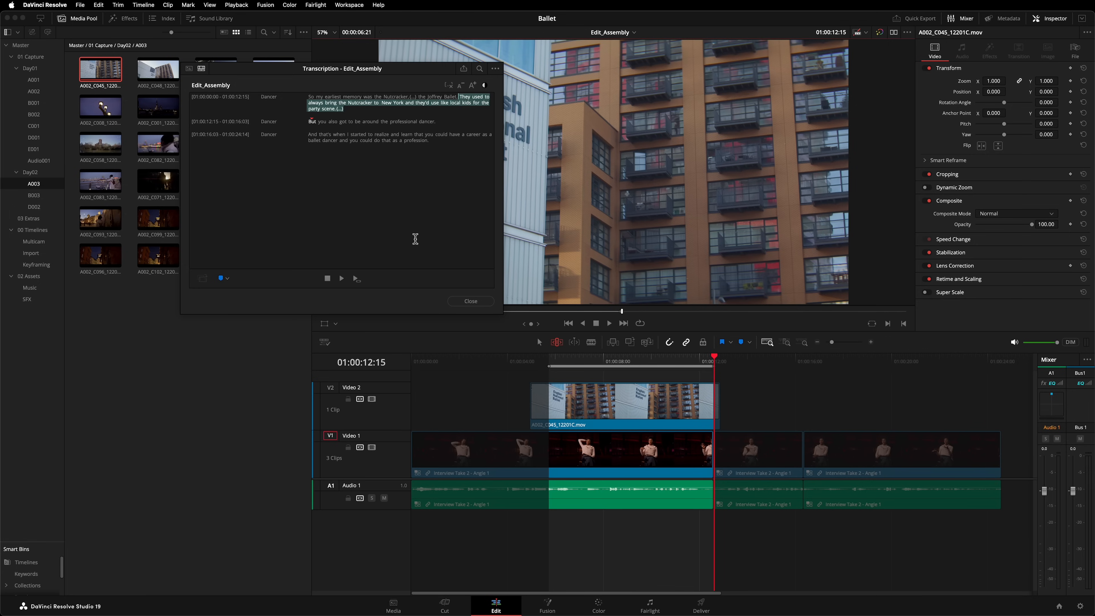
Step: With Video 2 excluded from auto selection, delete the "They used to always bring" through "party scene" passage and close the gap in the interview
{"action": "left_click", "coordinate": [362, 400]}
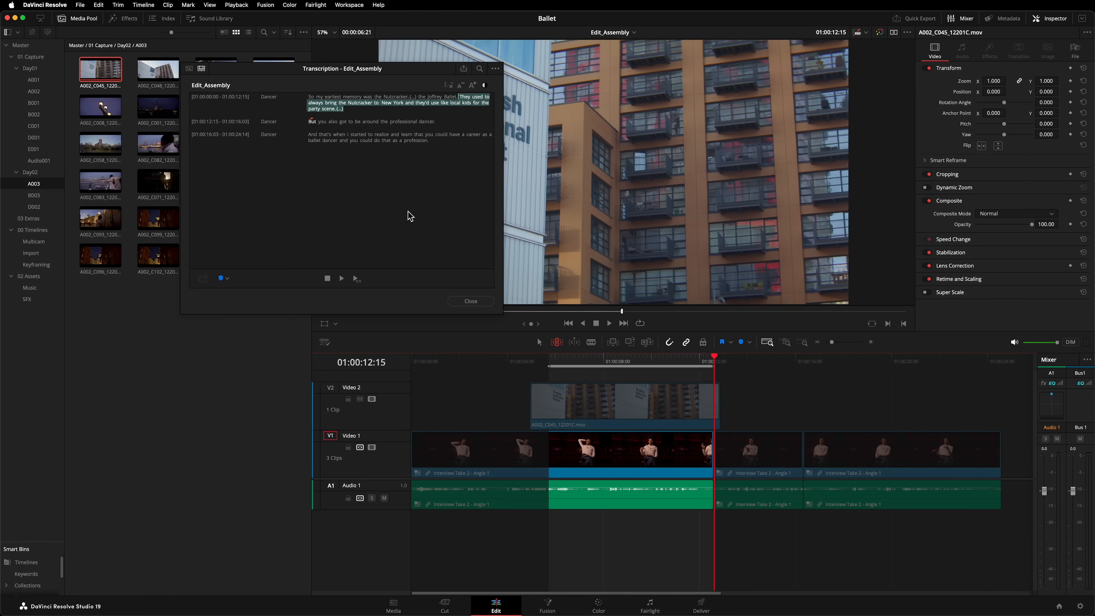
{"action": "key", "text": "BackSpace"}
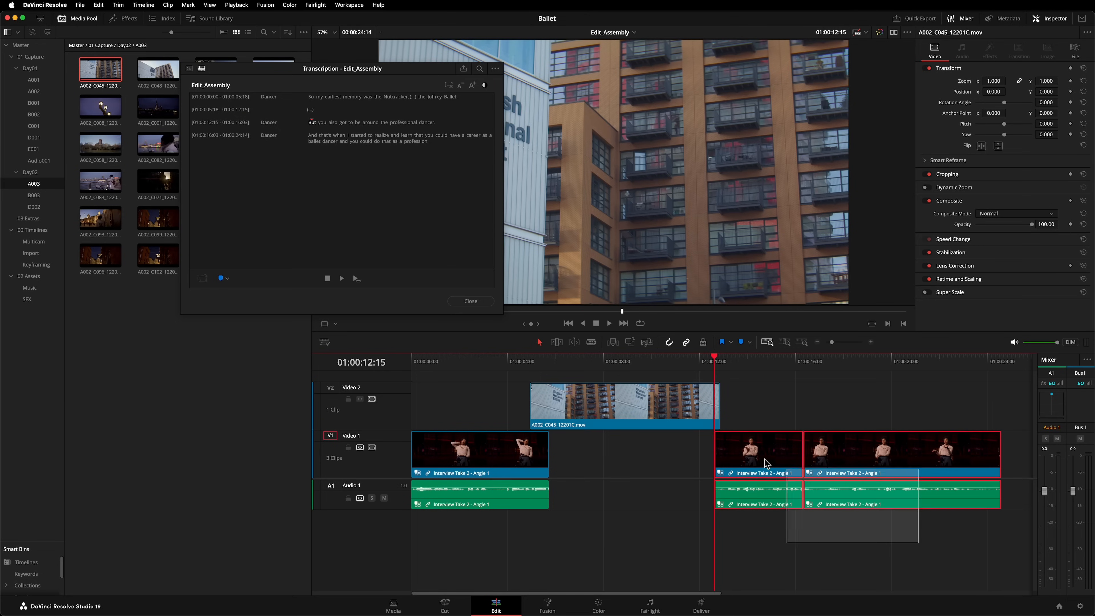
{"action": "left_click_drag", "start_coordinate": [766, 464], "coordinate": [581, 455]}
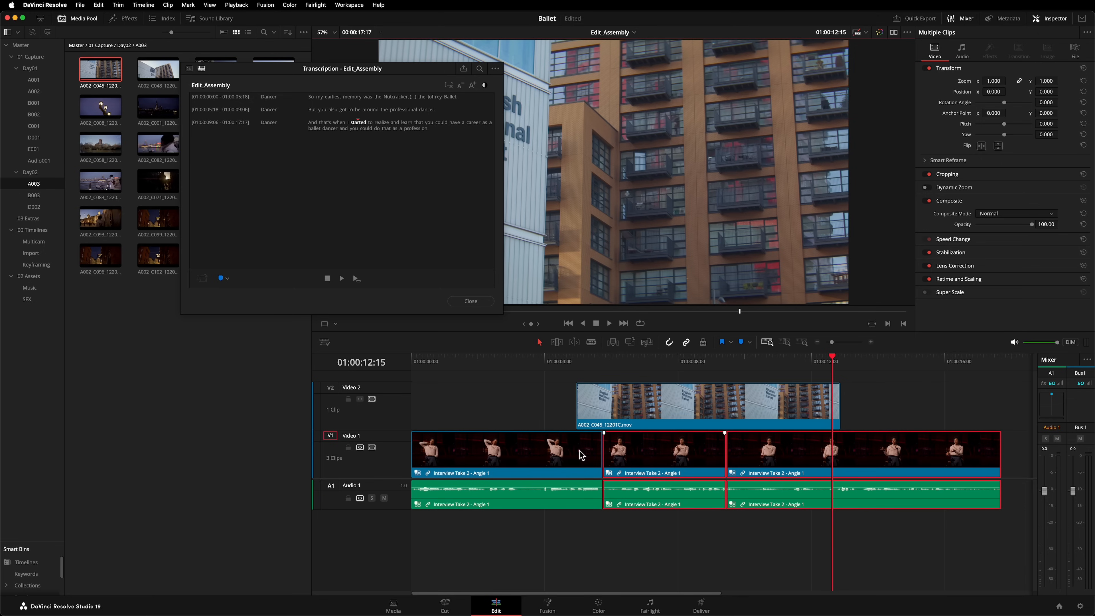
Step: Start exporting subtitles from the Edit_Assembly transcription
{"action": "left_click", "coordinate": [495, 69]}
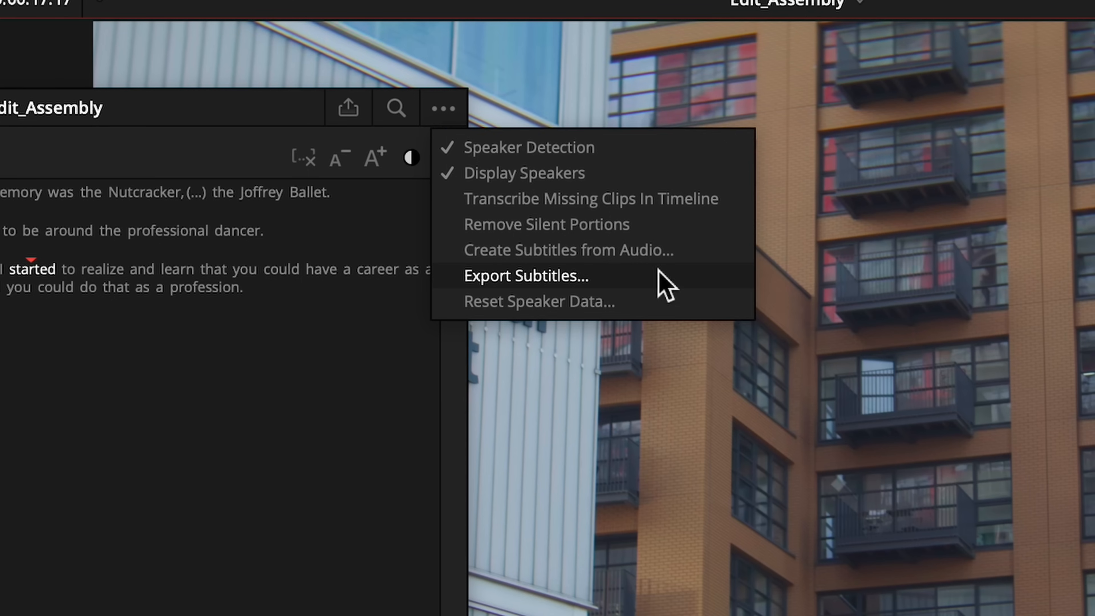
{"action": "left_click", "coordinate": [675, 283]}
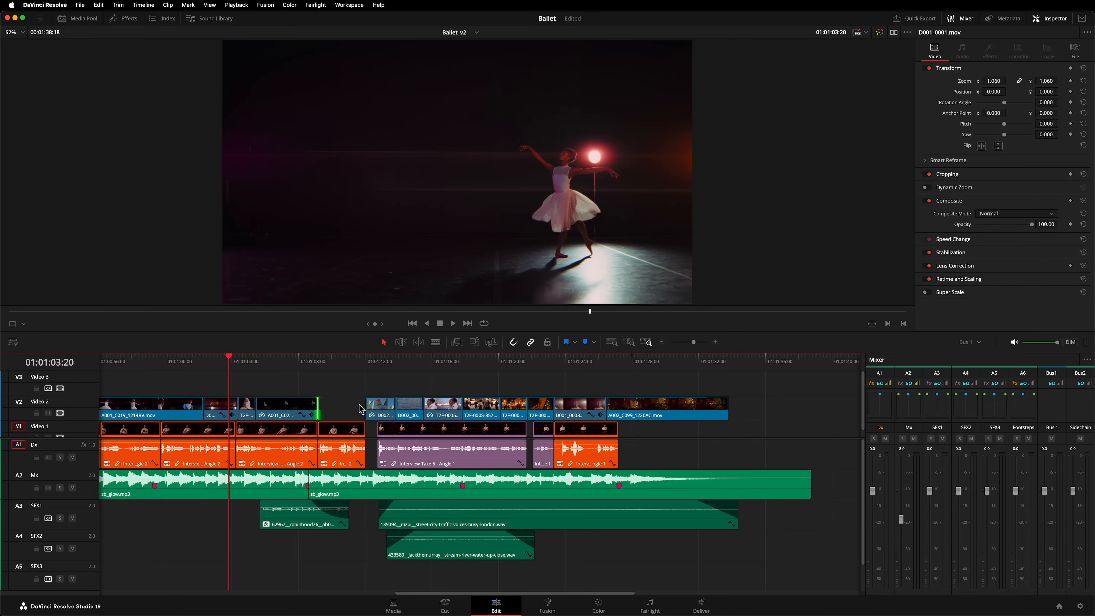
Step: Open the edit point between the two adjacent D002 clips on Video 2 in the Trim Editor
{"action": "left_click", "coordinate": [368, 408]}
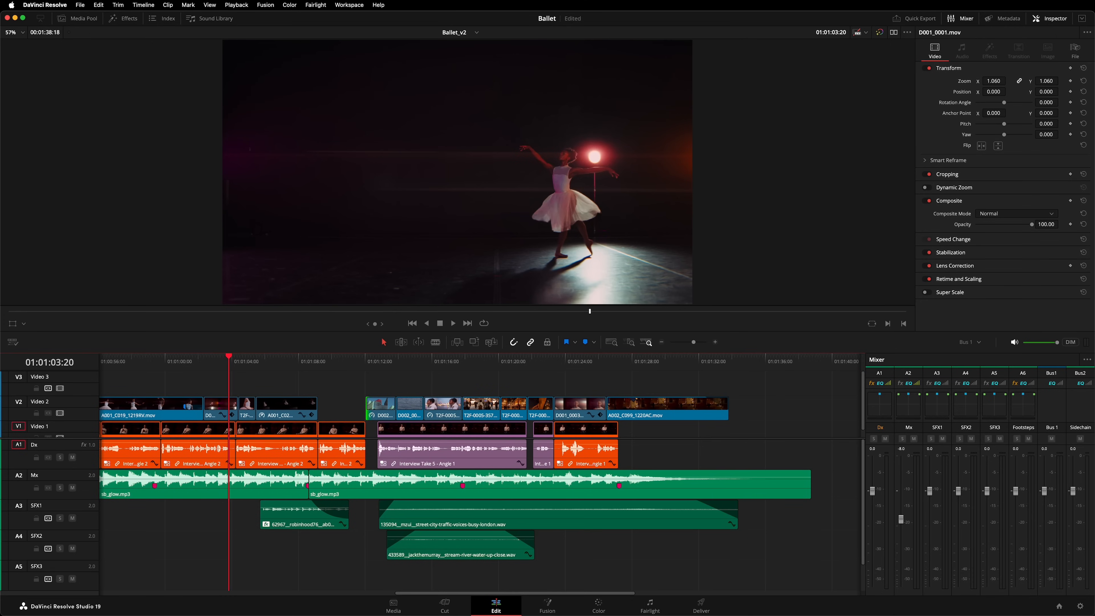
{"action": "left_click", "coordinate": [397, 409]}
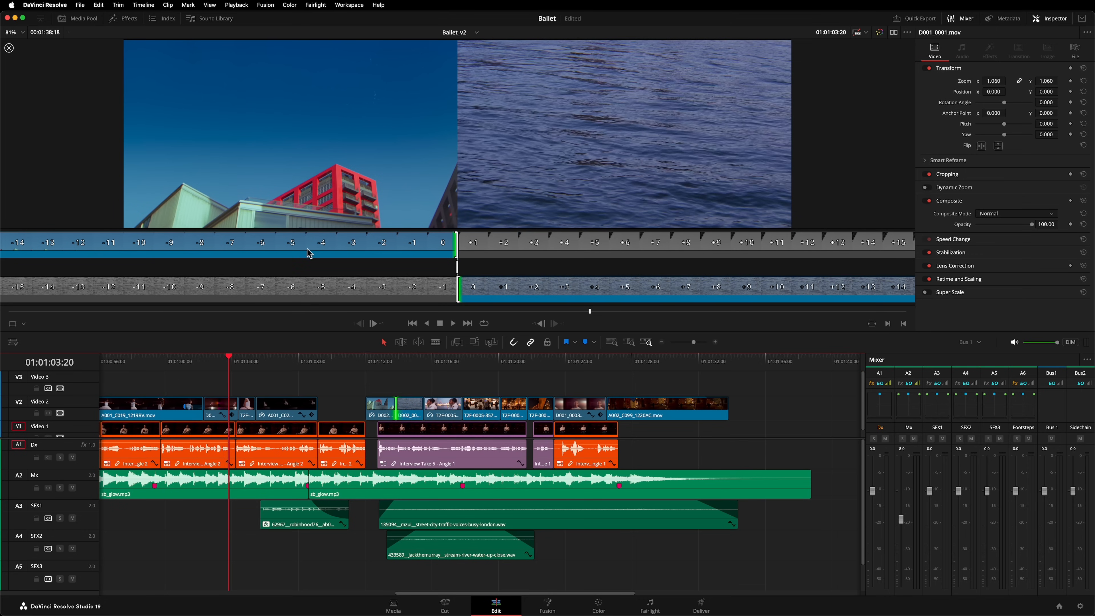
{"action": "left_click", "coordinate": [118, 5]}
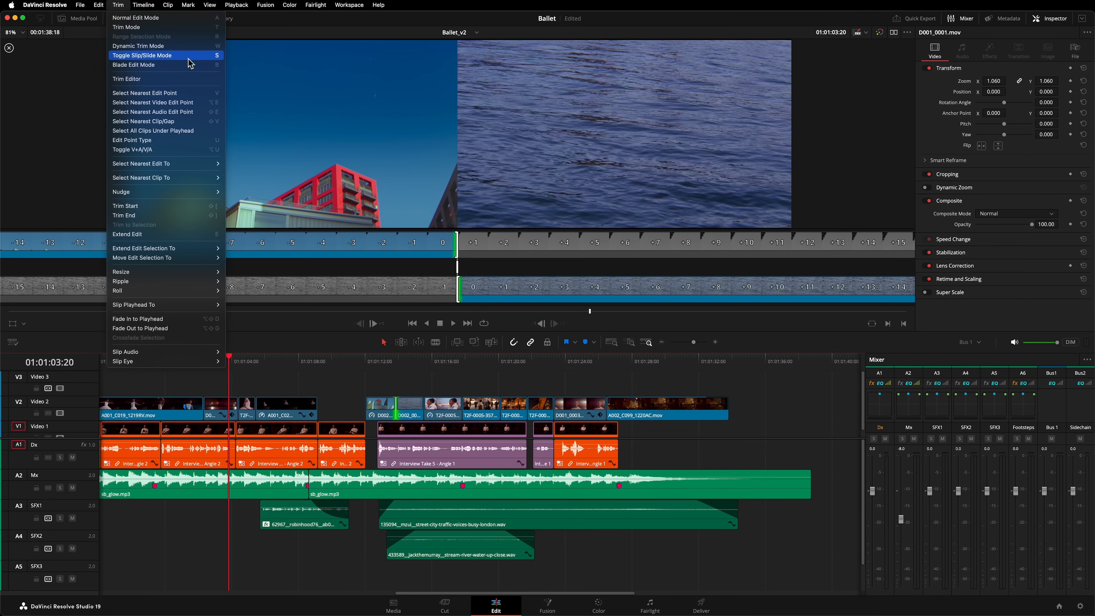
{"action": "left_click", "coordinate": [205, 81]}
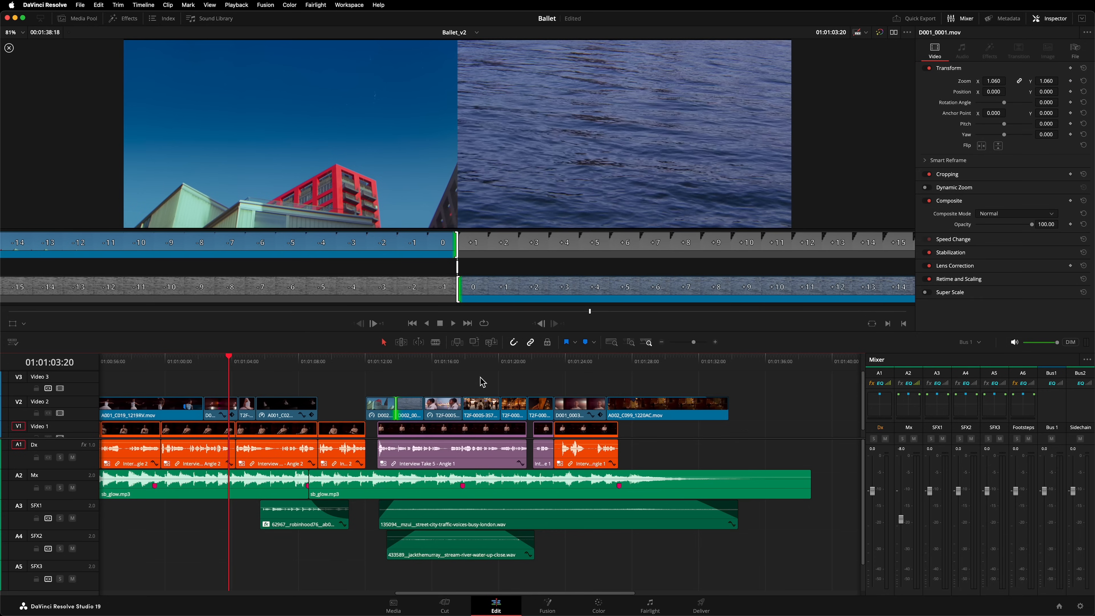
Step: Roll the edit point between the two D002 clips 8 frames later and close the Trim Editor
{"action": "key", "text": "period"}
{"action": "key", "text": "period"}
{"action": "key", "text": "period"}
{"action": "key", "text": "period"}
{"action": "key", "text": "period"}
{"action": "key", "text": "period"}
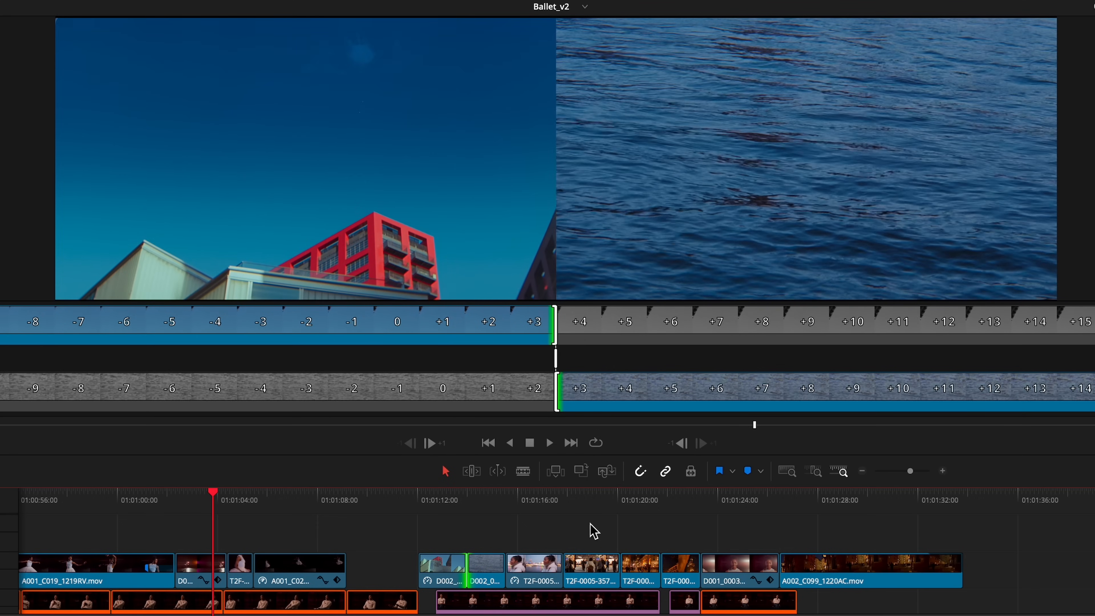
{"action": "key", "text": "period"}
{"action": "key", "text": "period"}
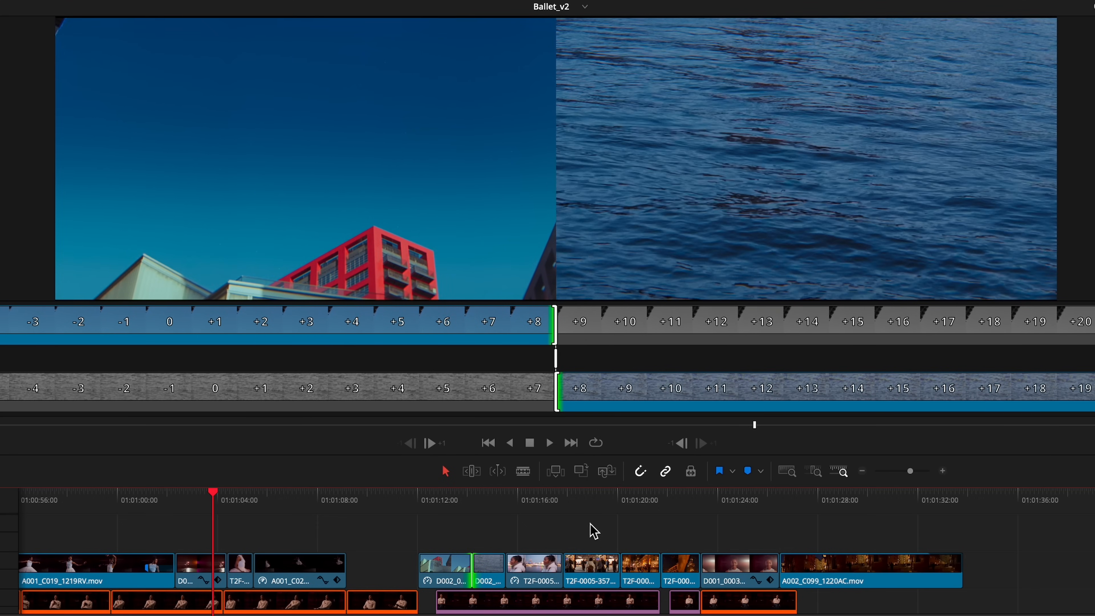
{"action": "key", "text": "shift+period"}
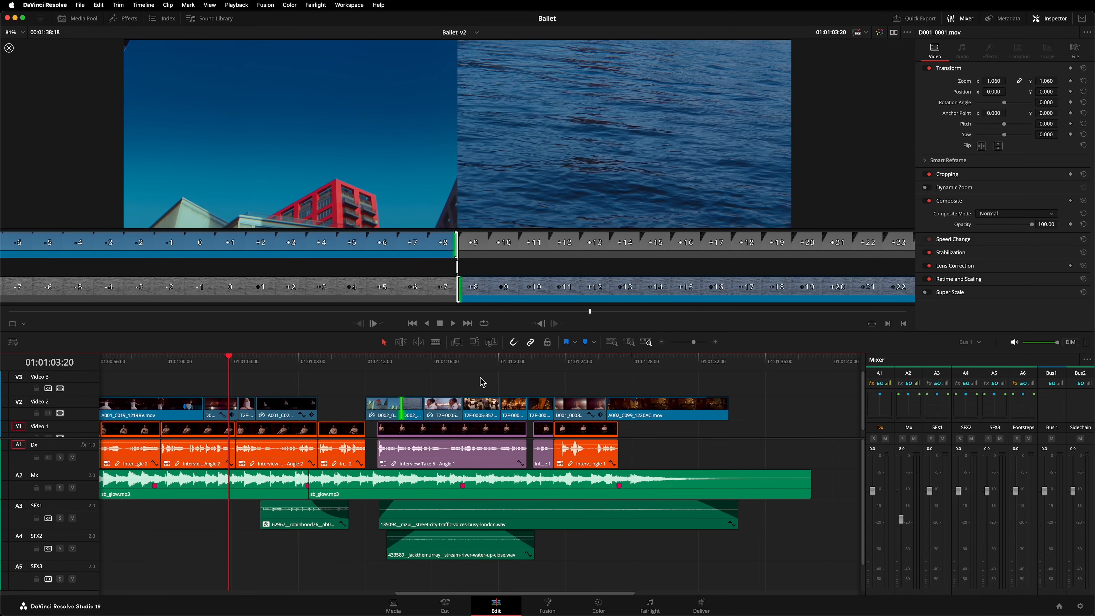
{"action": "left_click", "coordinate": [482, 382]}
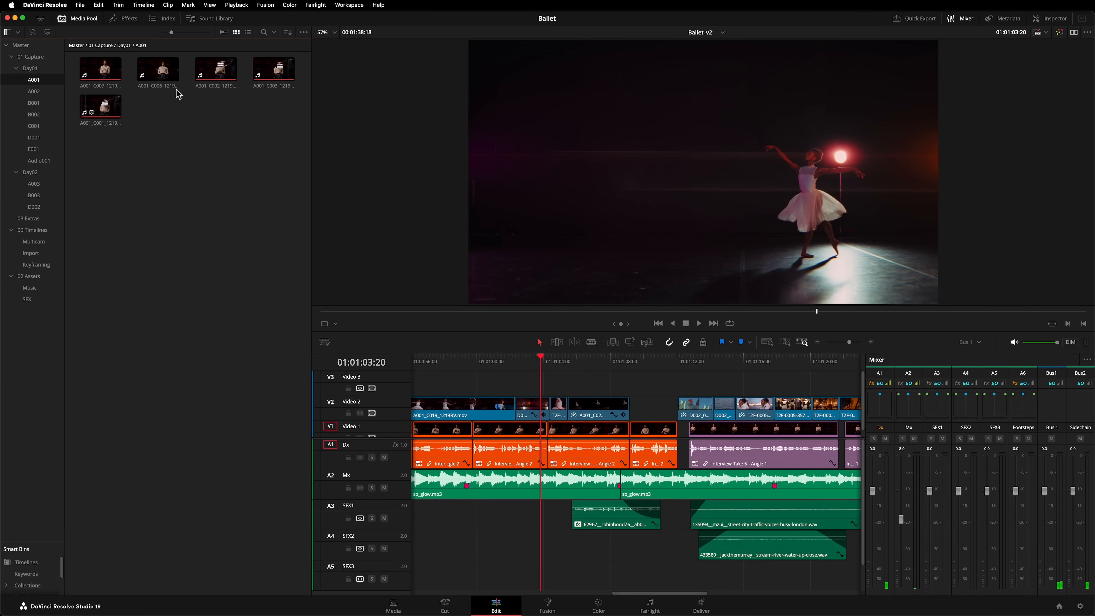
Step: Examine the audio configuration in the file properties of A001_C006_1219V7_001.mov and preview its left channel
{"action": "left_click", "coordinate": [171, 68]}
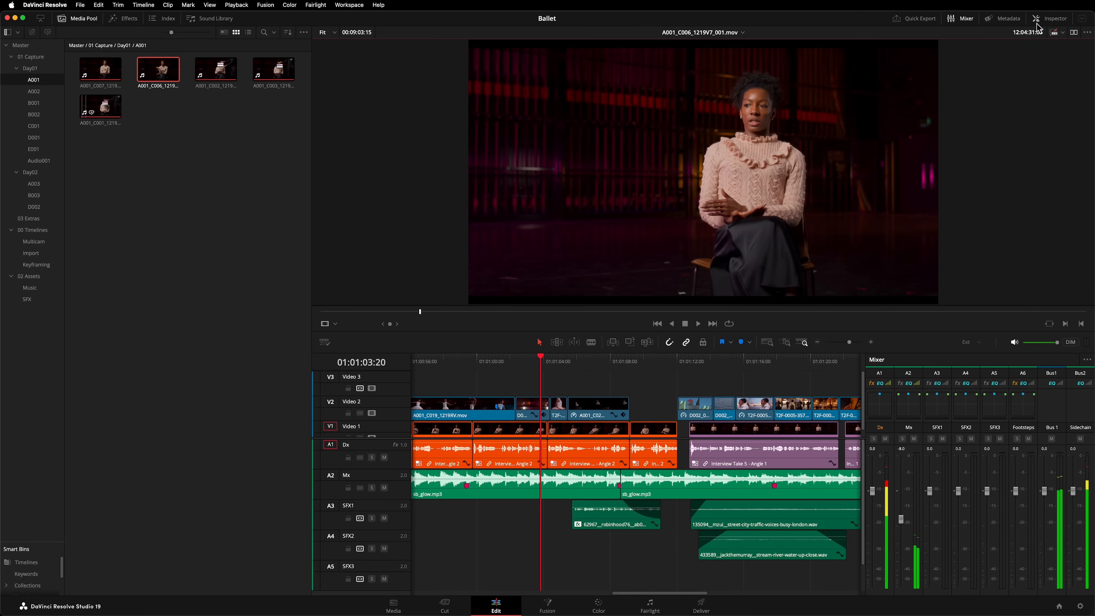
{"action": "left_click", "coordinate": [1049, 18]}
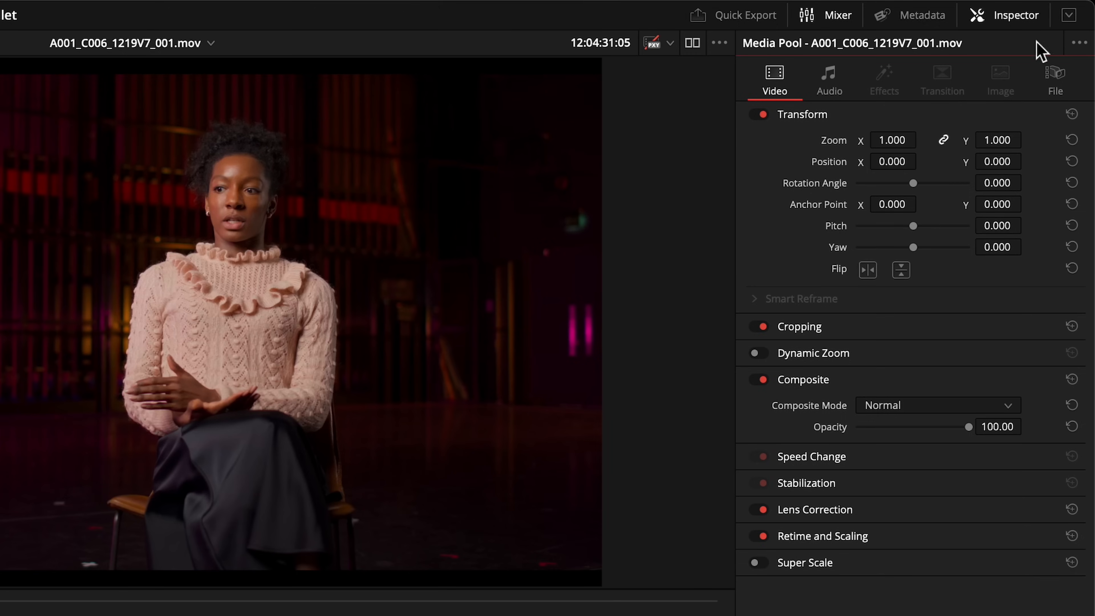
{"action": "left_click", "coordinate": [1056, 82]}
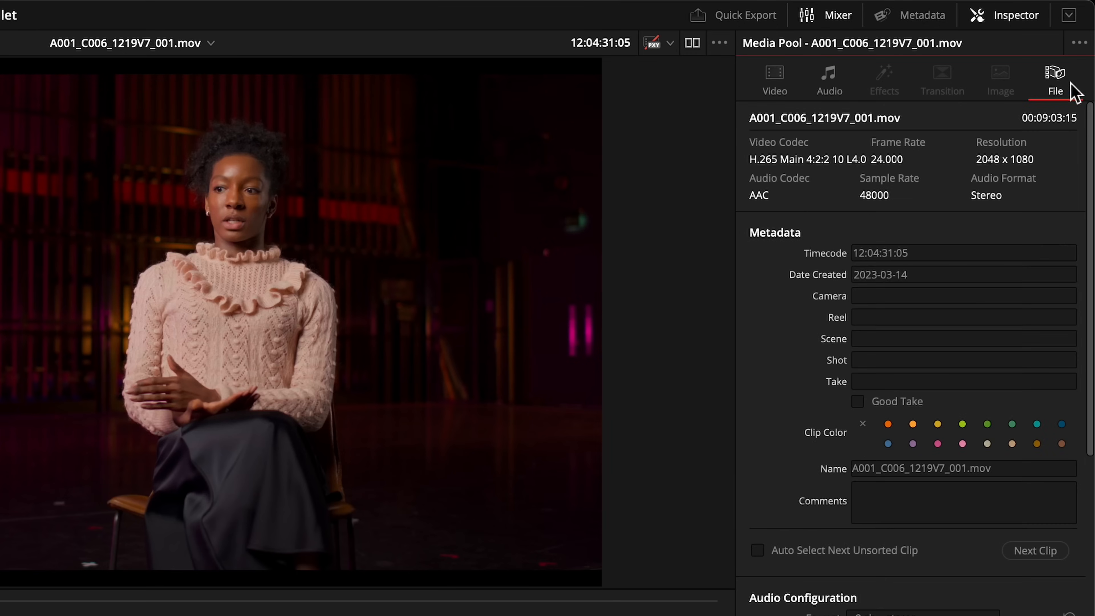
{"action": "scroll", "coordinate": [915, 346], "scroll_direction": "down", "scroll_amount": 2}
{"action": "scroll", "coordinate": [1078, 354], "scroll_direction": "down", "scroll_amount": 5}
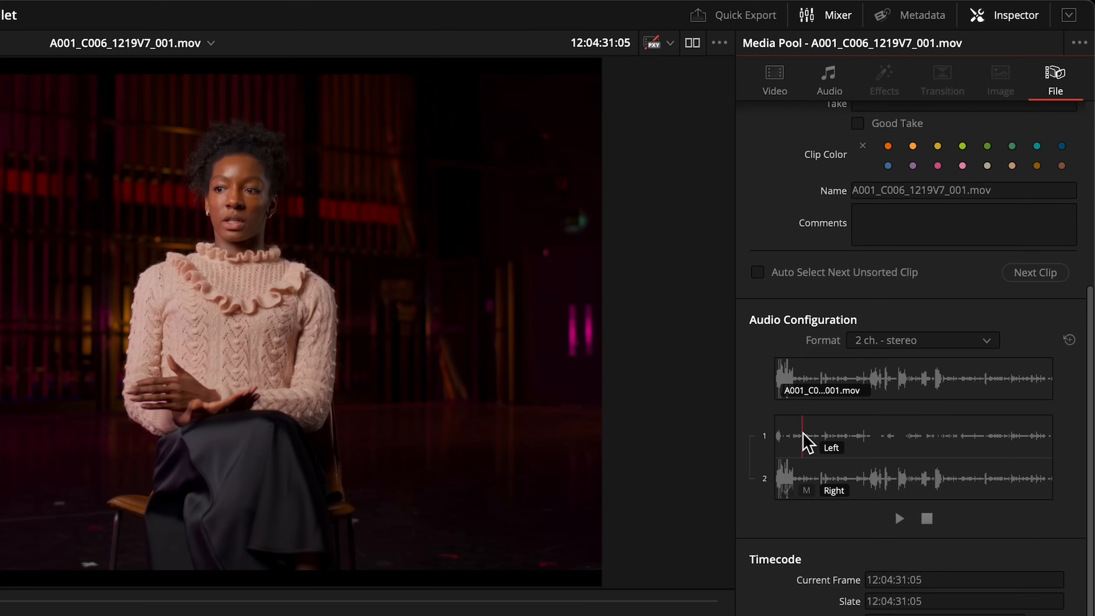
{"action": "key", "text": "space"}
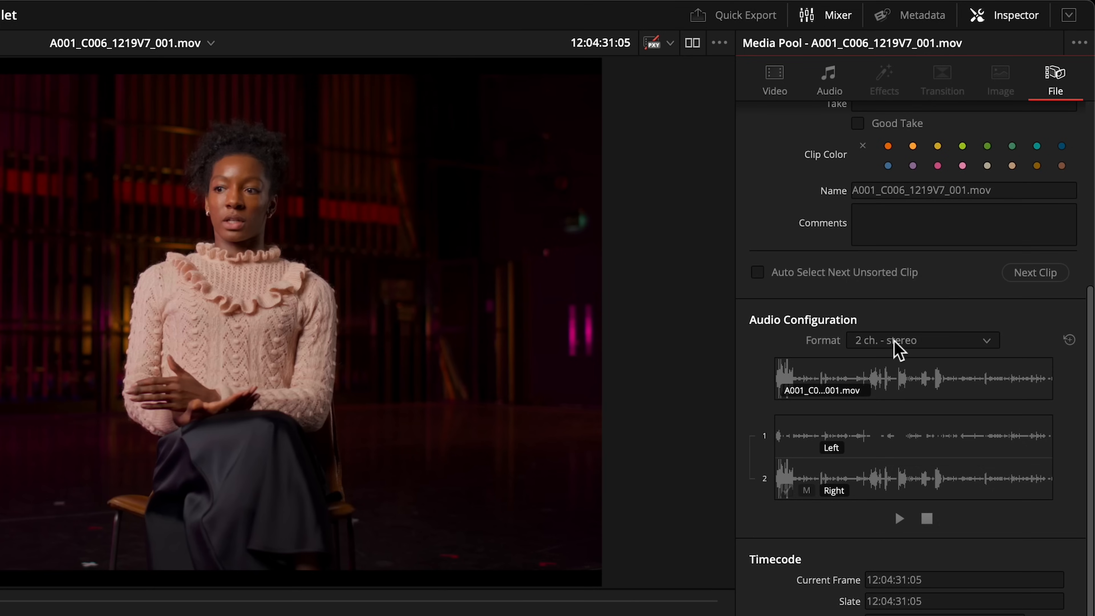
Step: Set the audio format of A001_C006_1219V7_001.mov to 2 ch. - mono, then disable and mute channel 2
{"action": "left_click", "coordinate": [896, 343]}
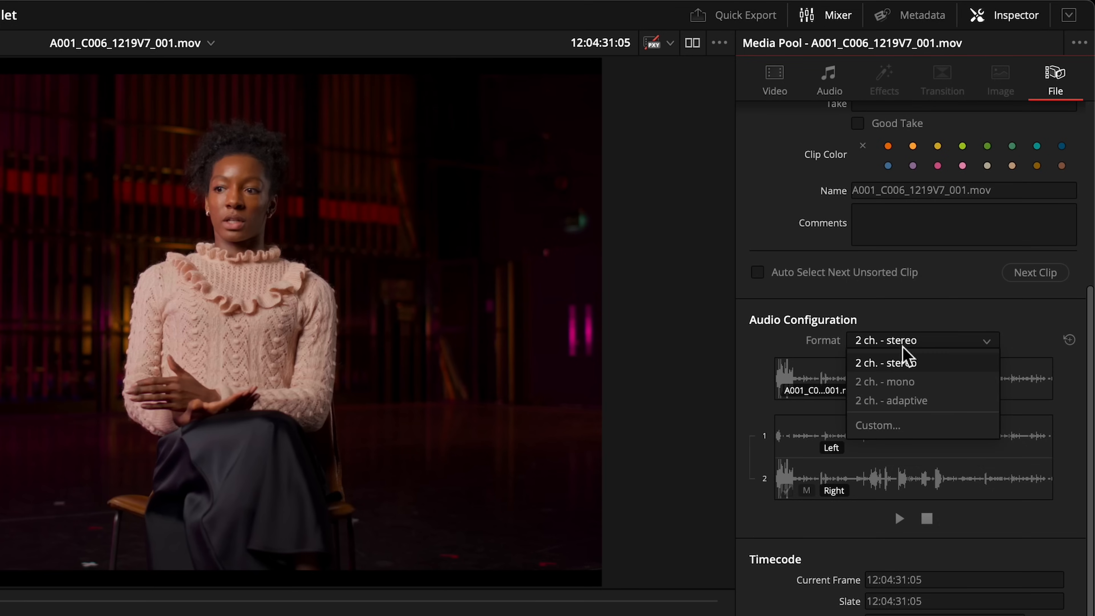
{"action": "left_click", "coordinate": [959, 380]}
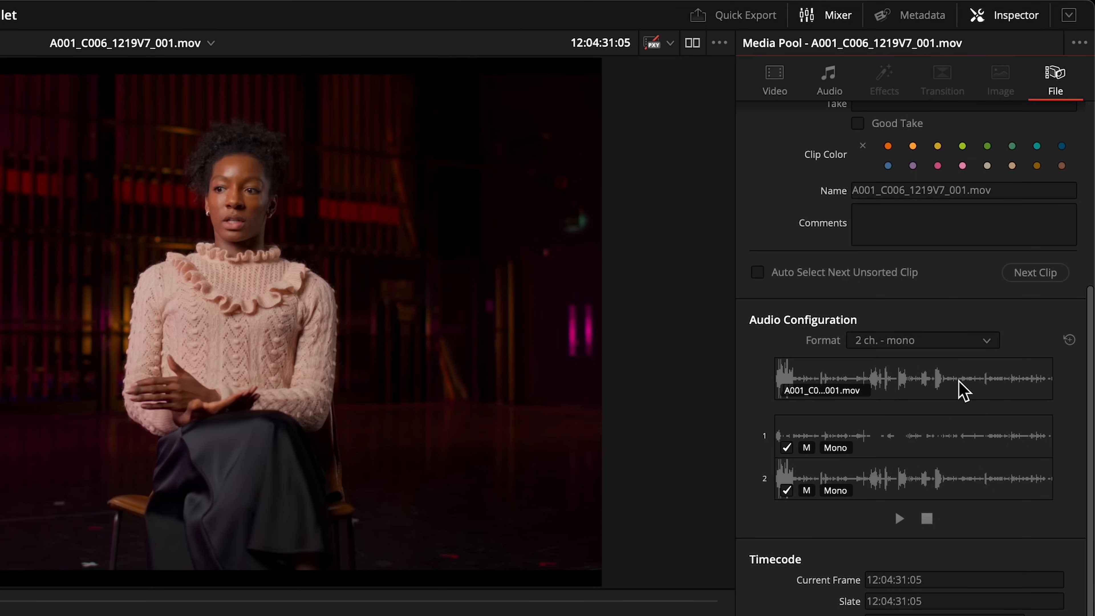
{"action": "left_click", "coordinate": [788, 491]}
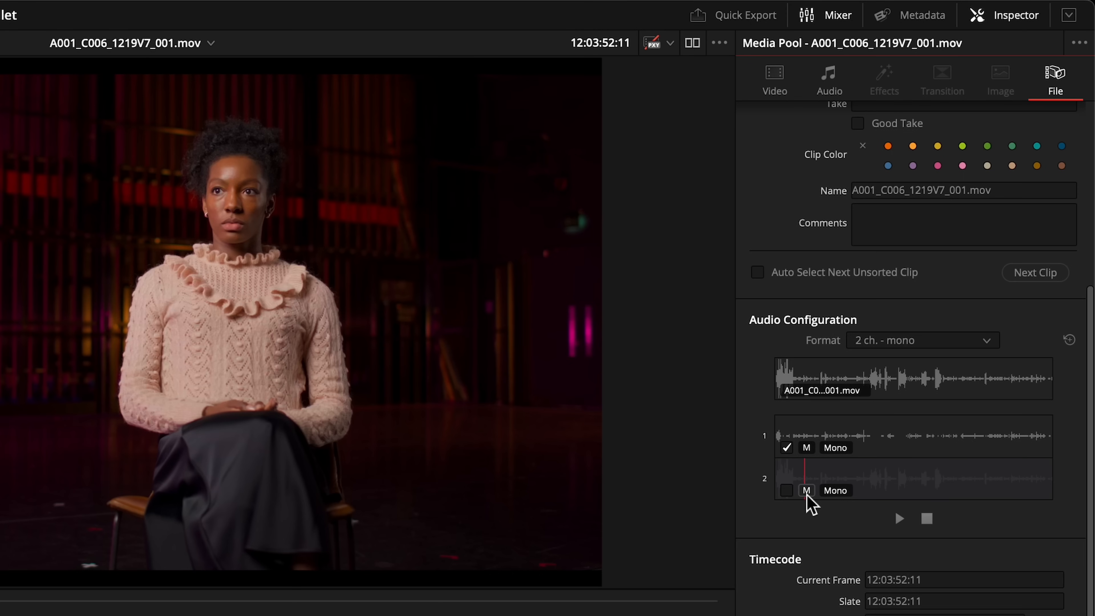
{"action": "left_click", "coordinate": [806, 490]}
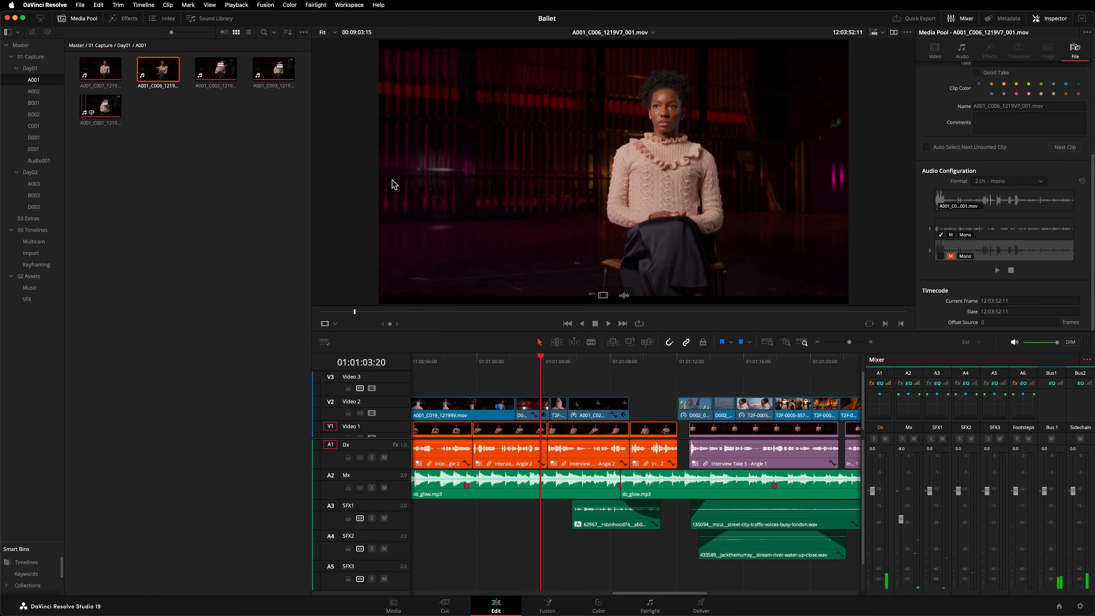
Step: Open the audio settings in the Clip Attributes of A001_C006_1219V7_001.mov
{"action": "right_click", "coordinate": [158, 69]}
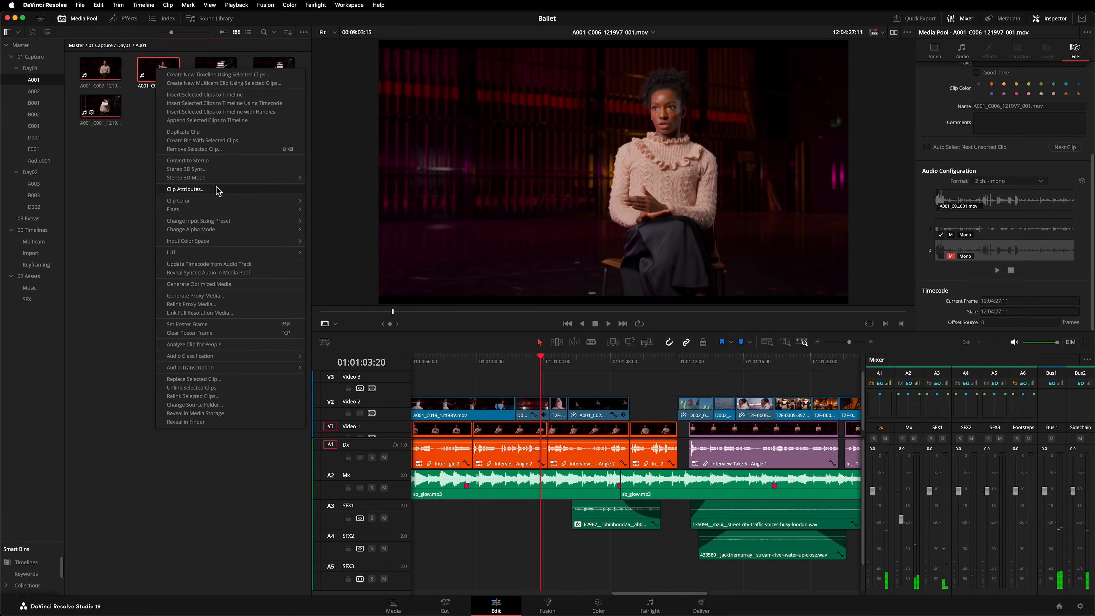
{"action": "left_click", "coordinate": [186, 189]}
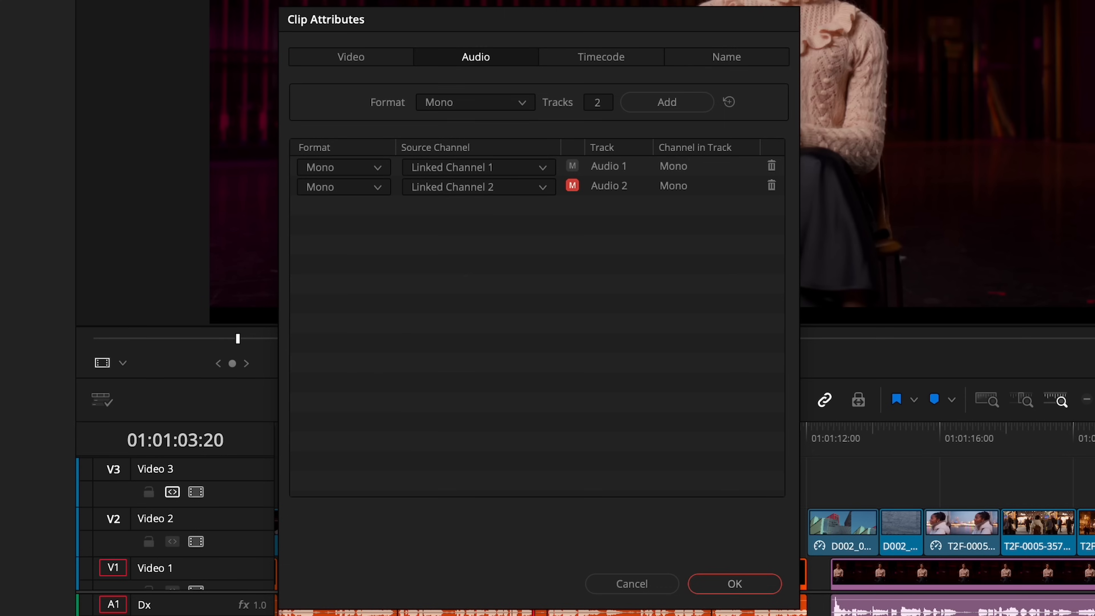